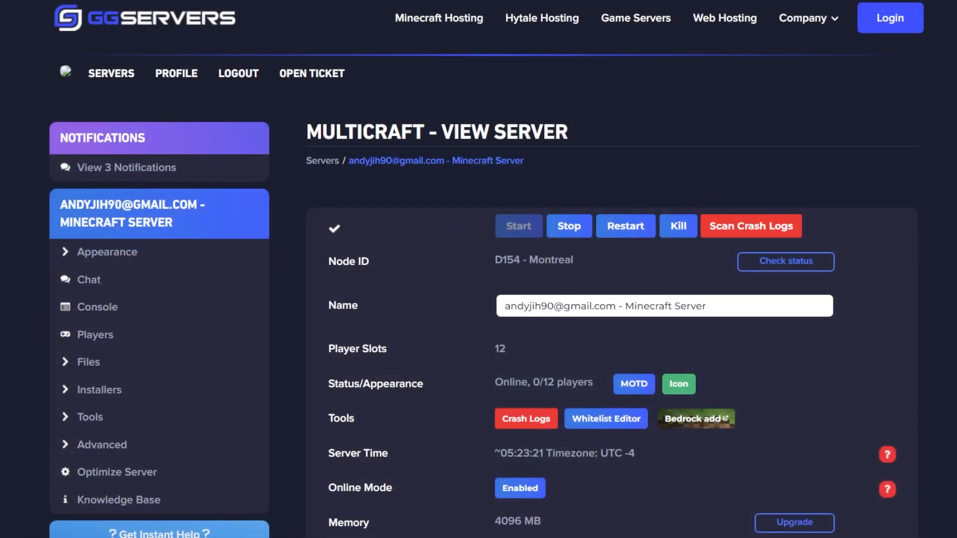
Stop the running Minecraft server in the Multicraft server view.
{"action": "left_click", "coordinate": [569, 227]}
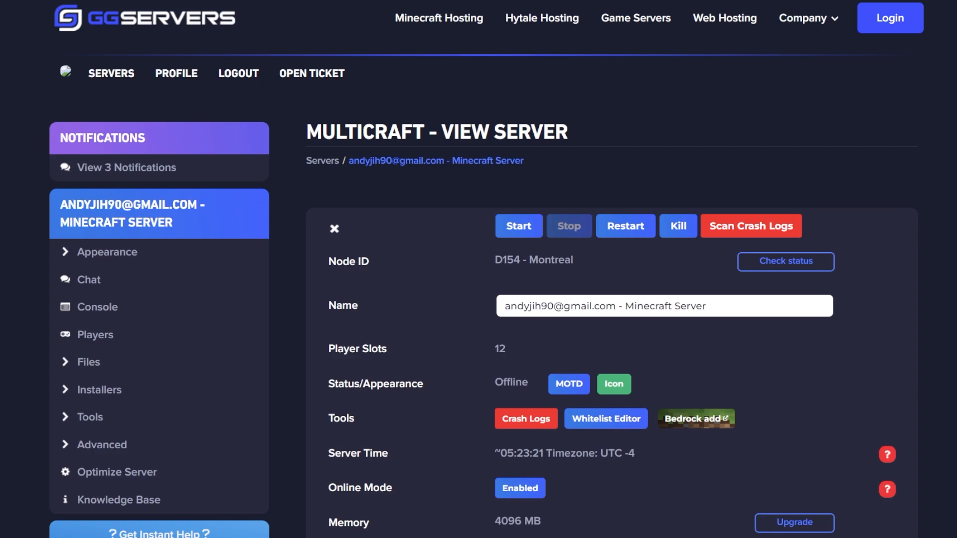
{"action": "scroll", "coordinate": [478, 270], "scroll_direction": "down", "scroll_amount": 10}
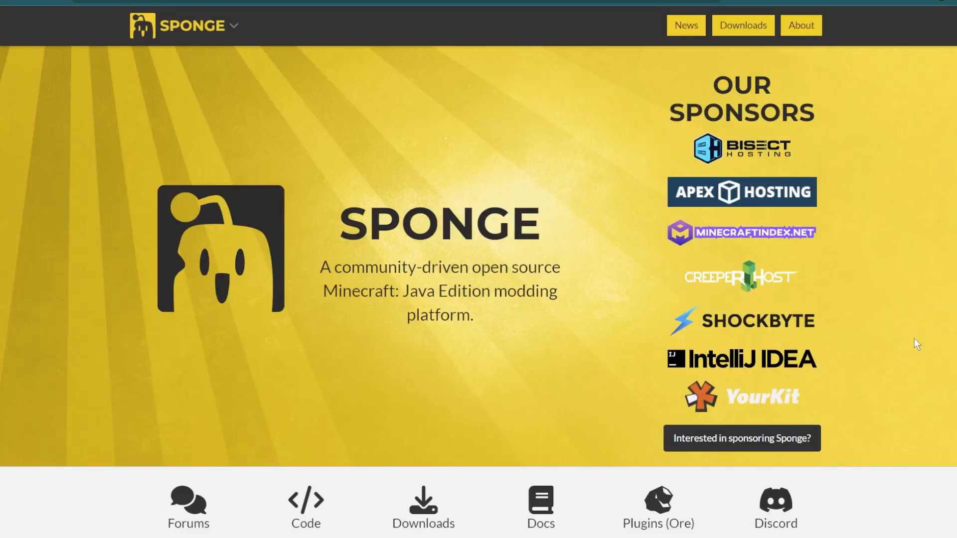
Download the SpongeForge build 1.16.5-36.2.5-8.1.0-RC1352 for Minecraft 1.16.5 from the Sponge website.
{"action": "left_click", "coordinate": [748, 27]}
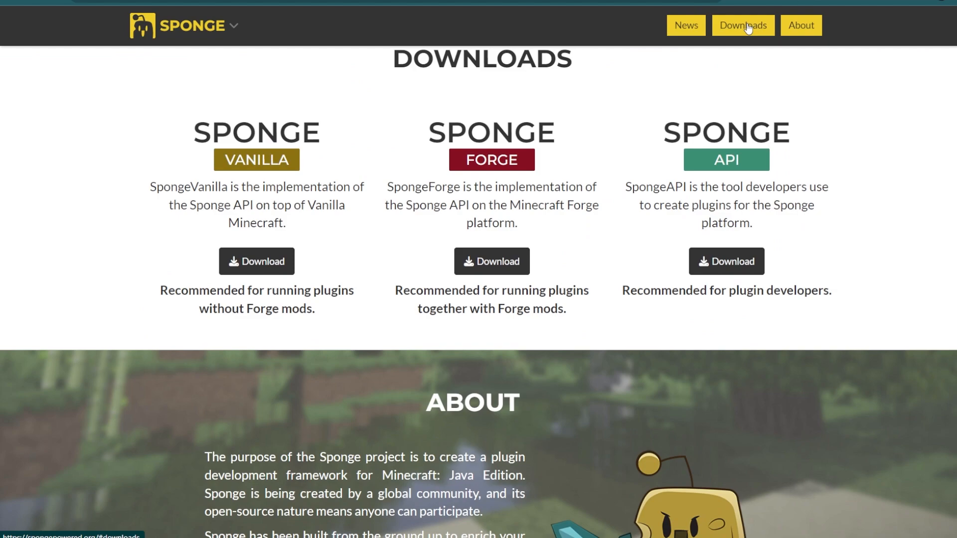
{"action": "left_click", "coordinate": [491, 262]}
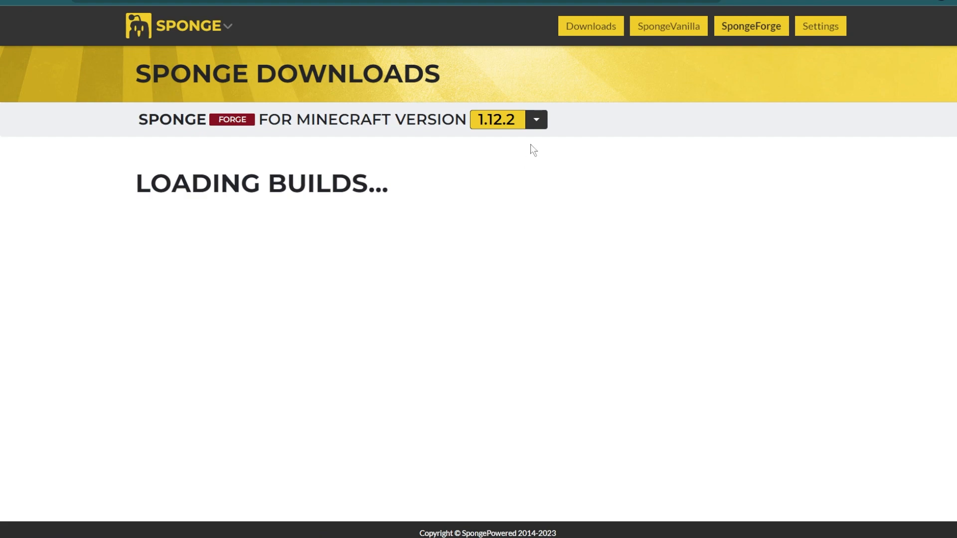
{"action": "left_click", "coordinate": [537, 119]}
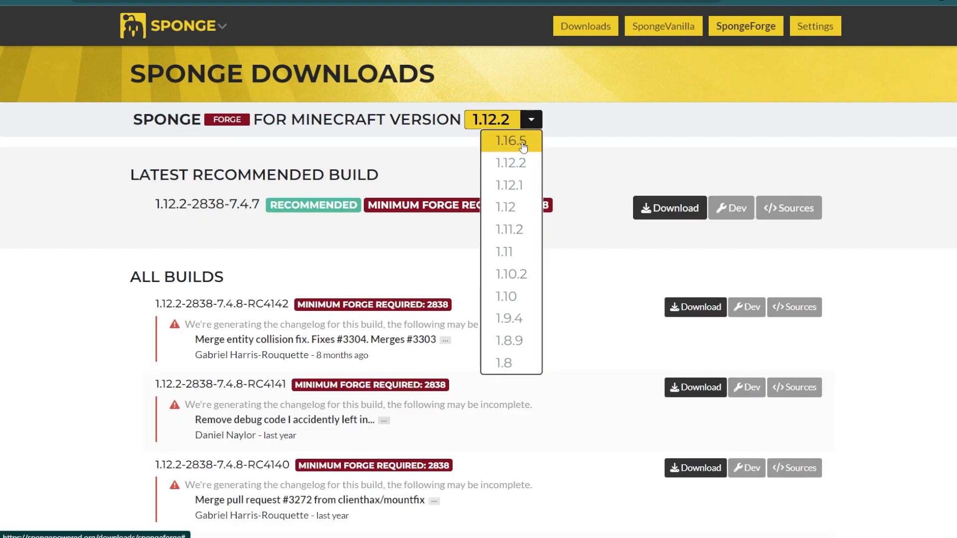
{"action": "left_click", "coordinate": [523, 144]}
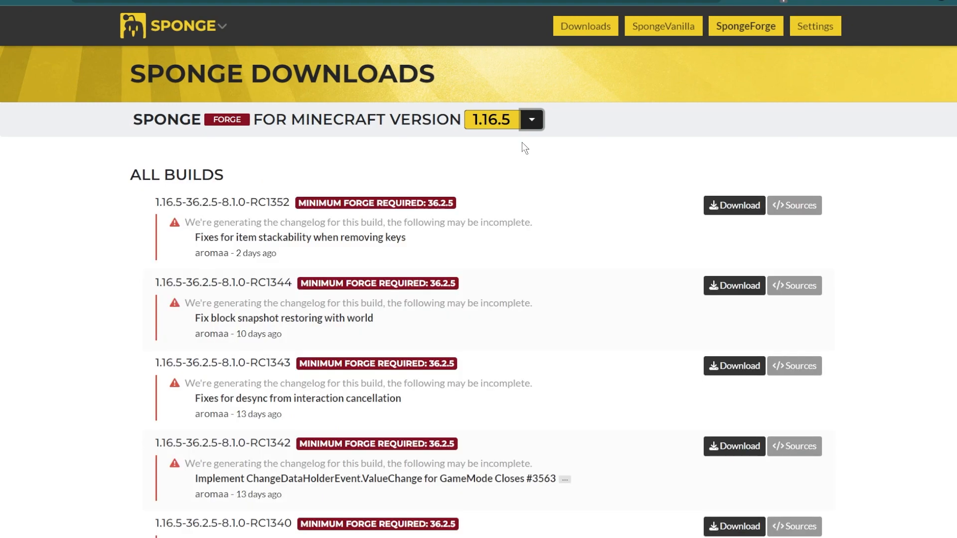
{"action": "left_click", "coordinate": [742, 214]}
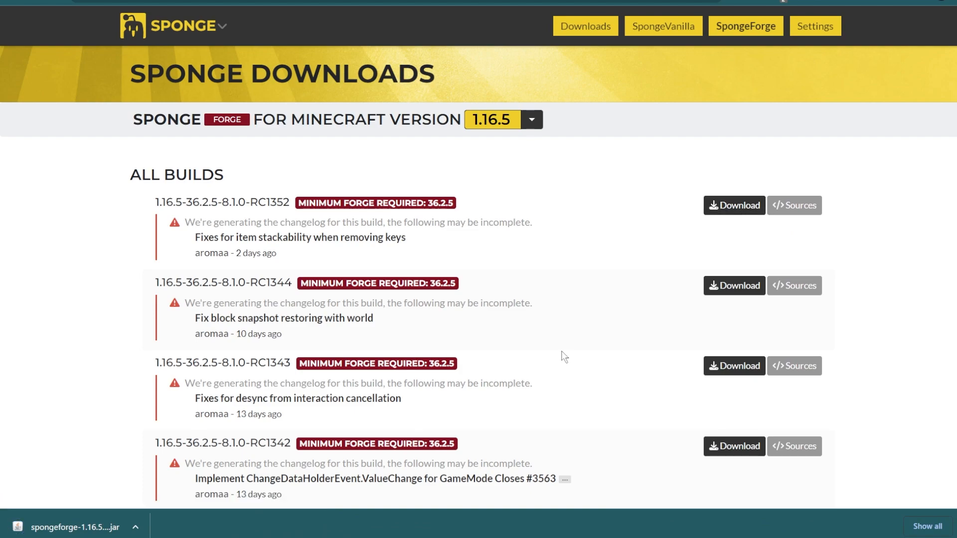
In the SpongeForge downloads folder, rename the spongeforge jar file by adding the prefix "_aa" to its name.
{"action": "left_click", "coordinate": [360, 537]}
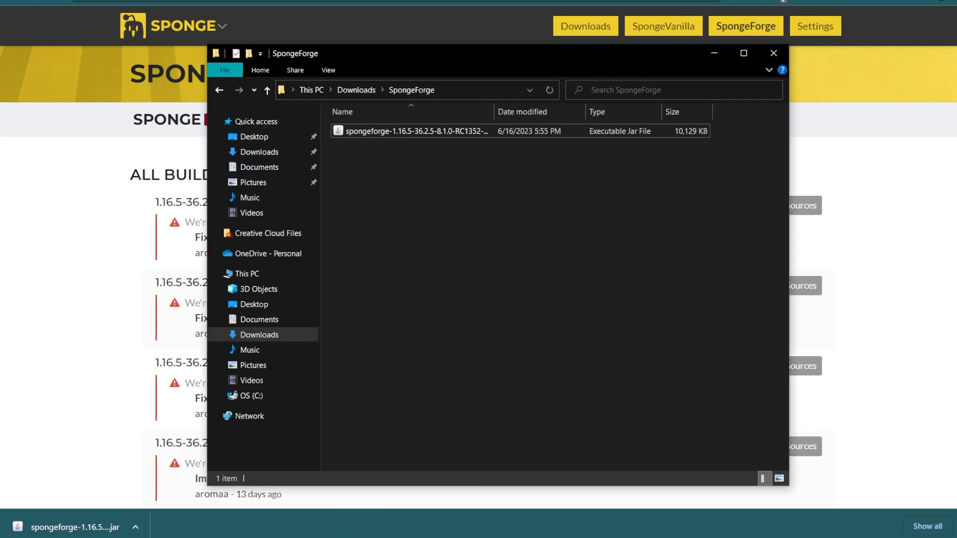
{"action": "right_click", "coordinate": [400, 131]}
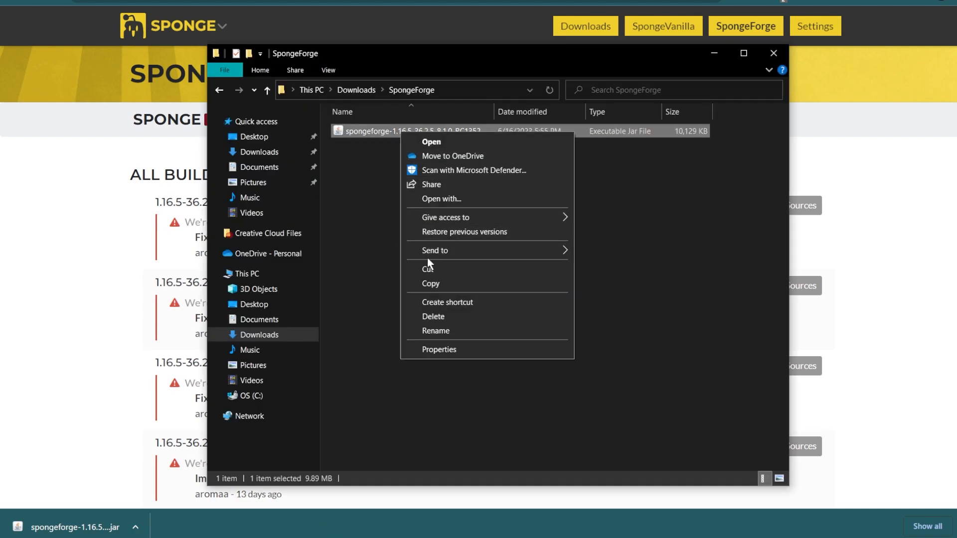
{"action": "left_click", "coordinate": [447, 327]}
{"action": "key", "text": "Home"}
{"action": "type", "text": "_aa"}
{"action": "key", "text": "Return"}
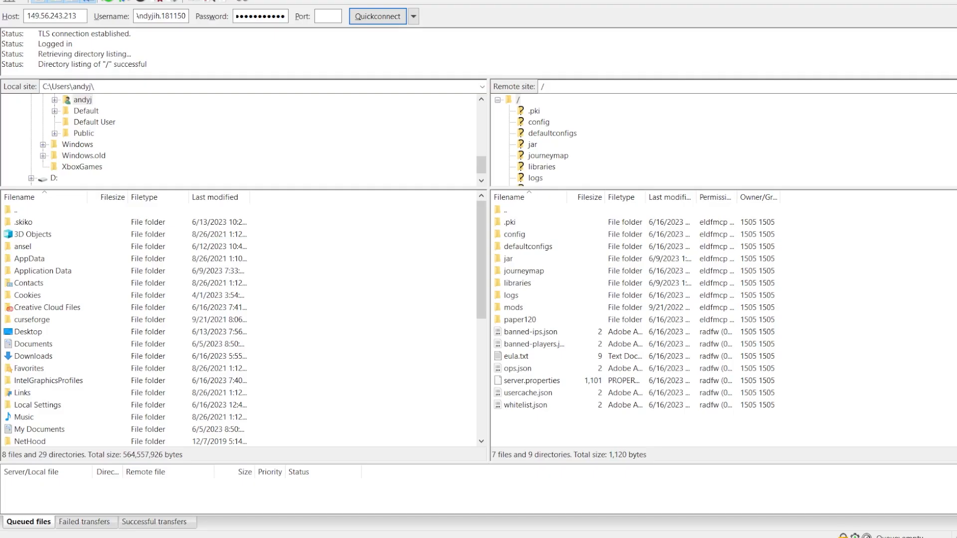
Upload the renamed SpongeForge jar to the server's mods folder over FTP in FileZilla and start the server in Multicraft.
{"action": "mouse_move", "coordinate": [295, 536]}
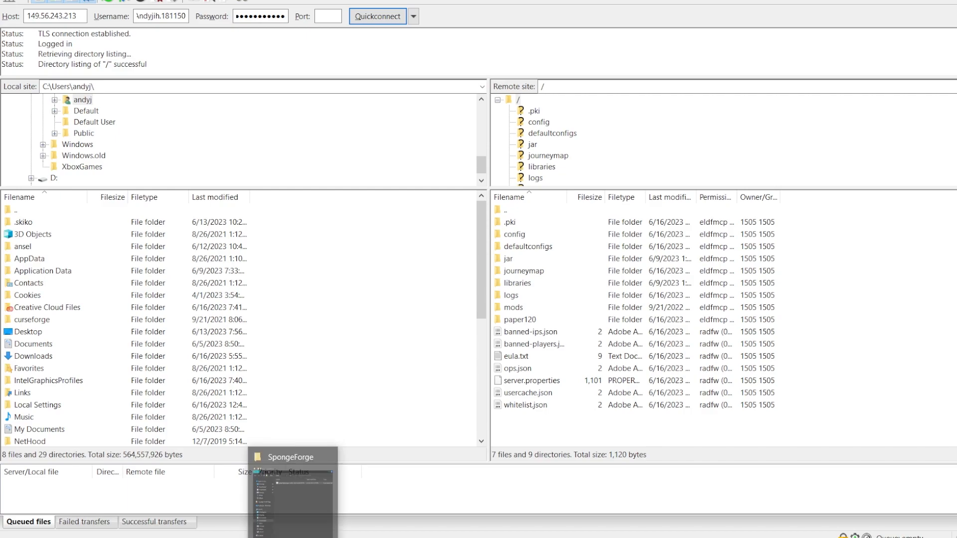
{"action": "left_click", "coordinate": [295, 486]}
{"action": "left_click_drag", "start_coordinate": [299, 142], "coordinate": [536, 304]}
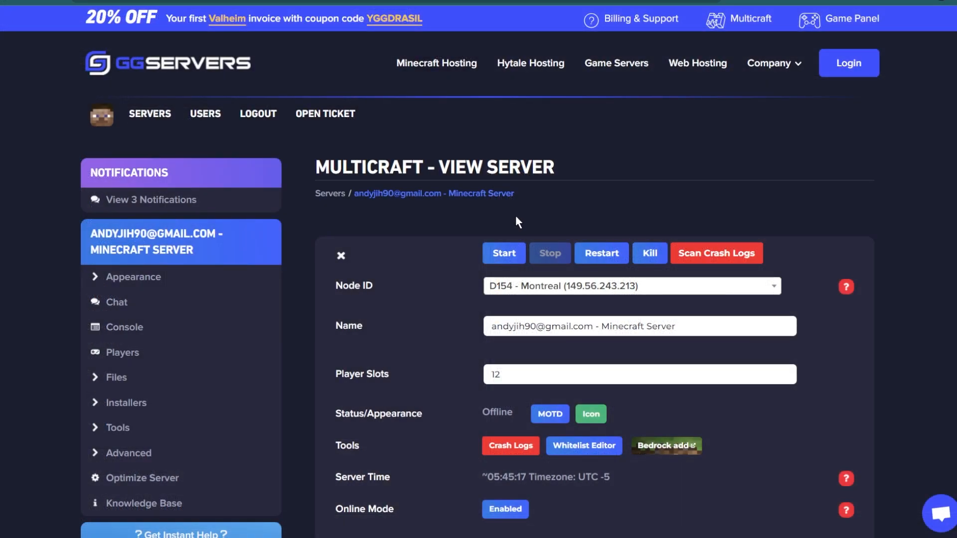
{"action": "left_click", "coordinate": [502, 259]}
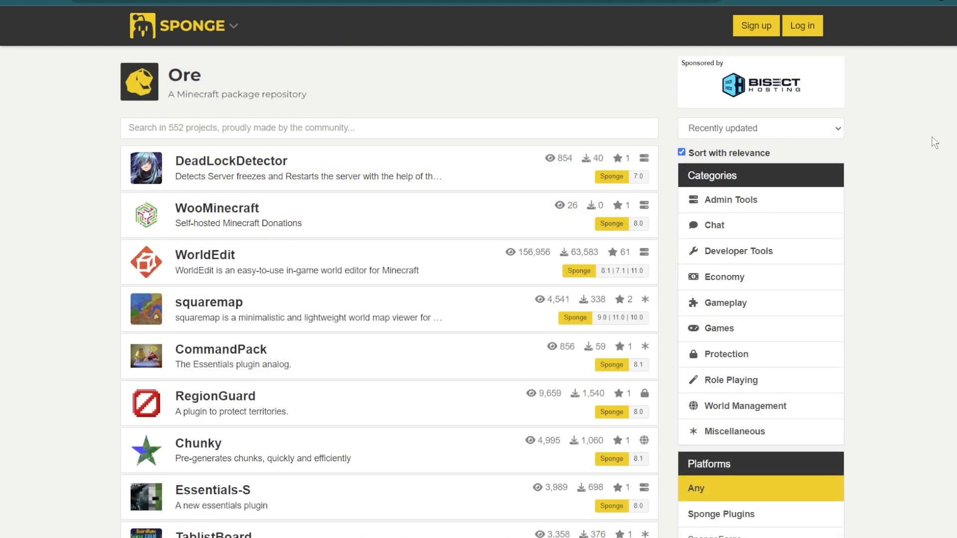
Search the Ore repository for "luckperms", download LuckPerms version 5.4.0, and upload its jar to the server's mods folder in FileZilla.
{"action": "left_click", "coordinate": [591, 132]}
{"action": "type", "text": "luckperms"}
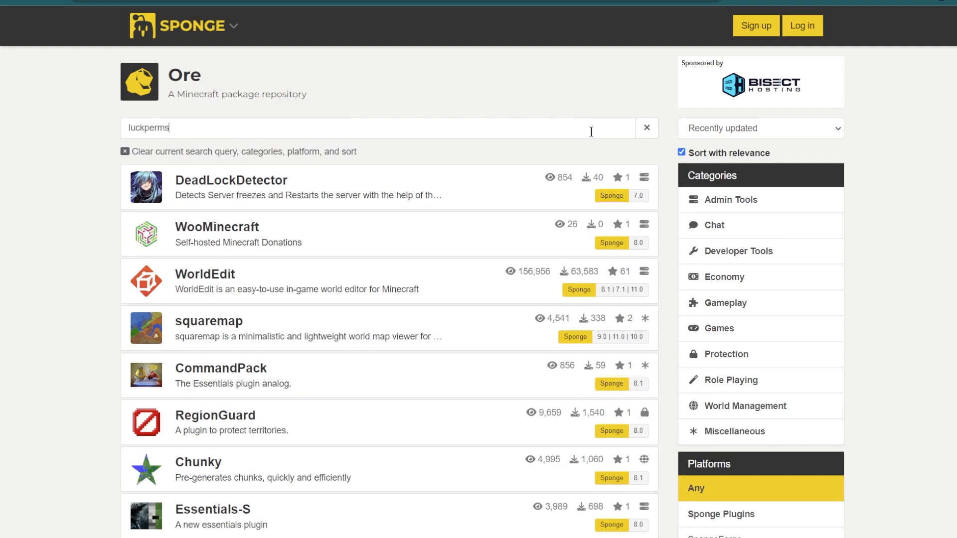
{"action": "left_click", "coordinate": [223, 185]}
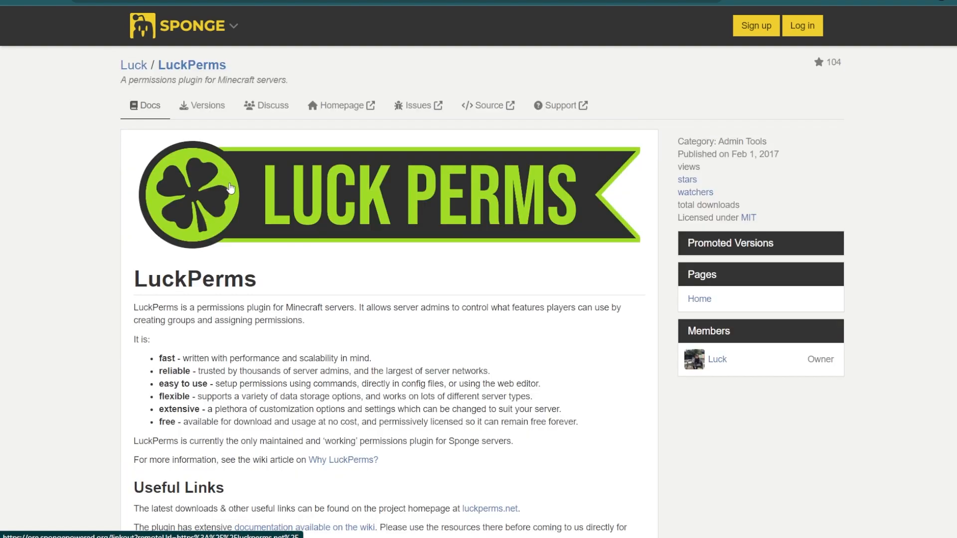
{"action": "left_click", "coordinate": [201, 105]}
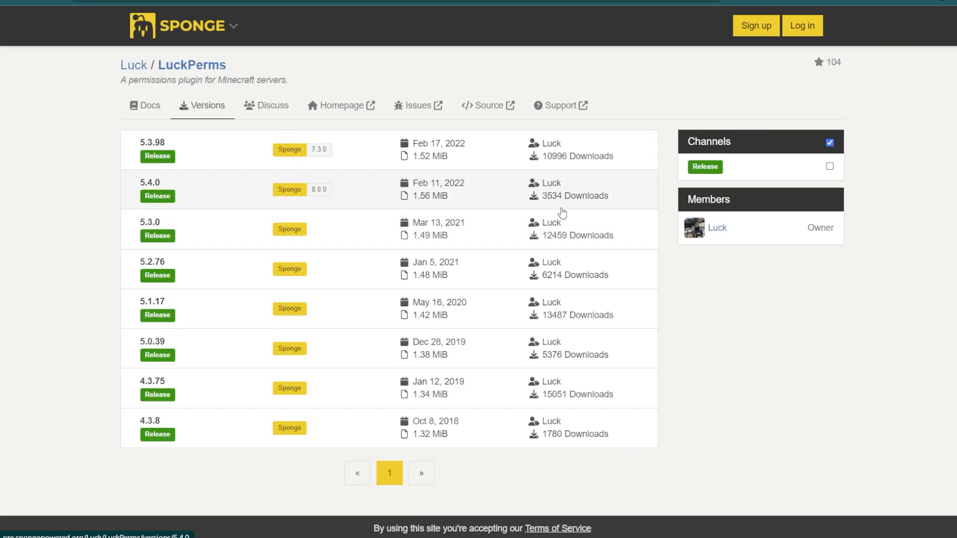
{"action": "left_click", "coordinate": [242, 188]}
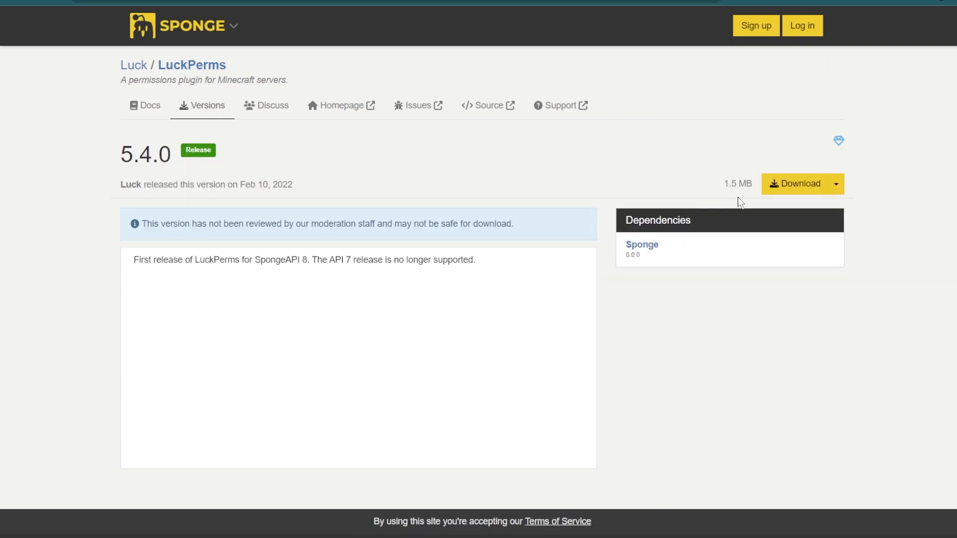
{"action": "left_click", "coordinate": [778, 184]}
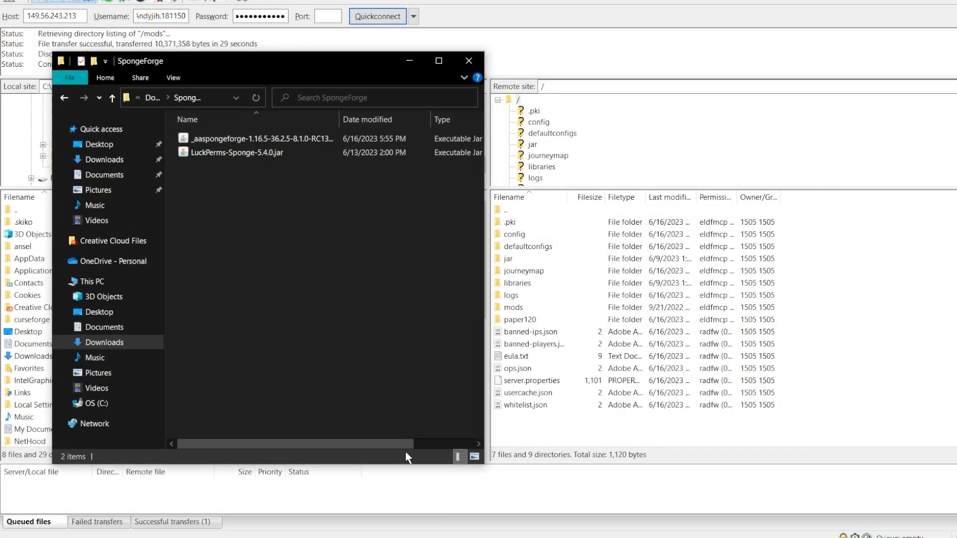
{"action": "left_click_drag", "start_coordinate": [372, 153], "coordinate": [549, 306]}
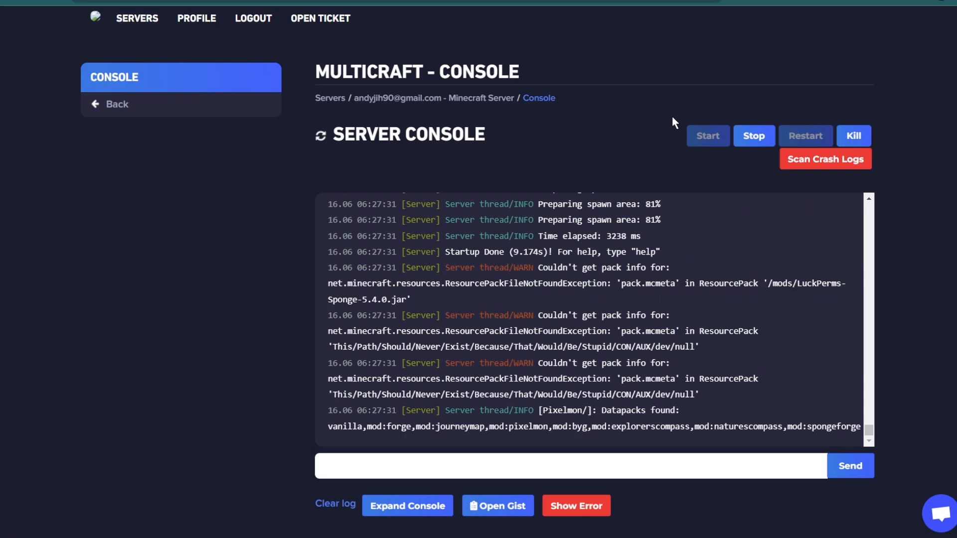
Run the command "lp editor" in the Multicraft server console and open the generated LuckPerms editor link.
{"action": "left_click", "coordinate": [762, 474]}
{"action": "type", "text": "lp editor"}
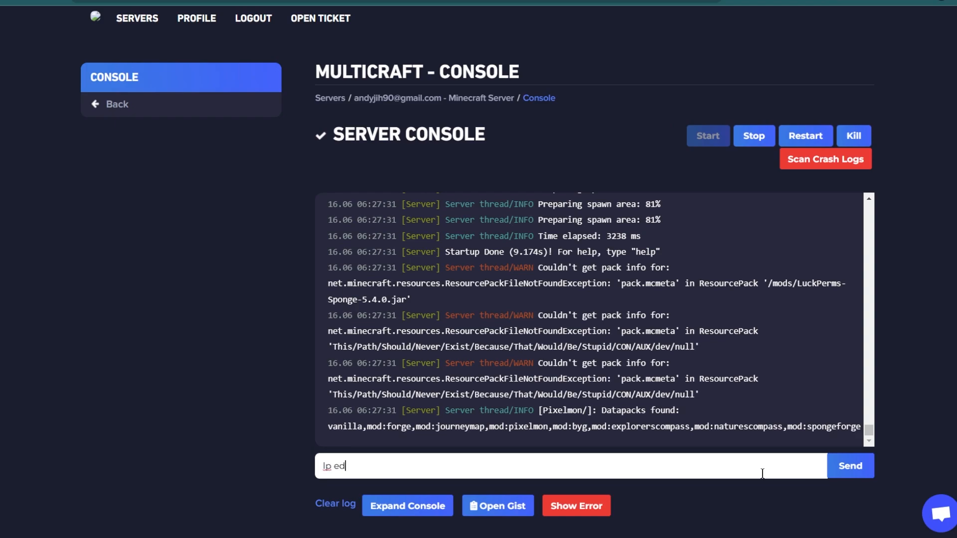
{"action": "key", "text": "Return"}
{"action": "left_click_drag", "start_coordinate": [600, 426], "coordinate": [794, 428]}
{"action": "right_click", "coordinate": [794, 427]}
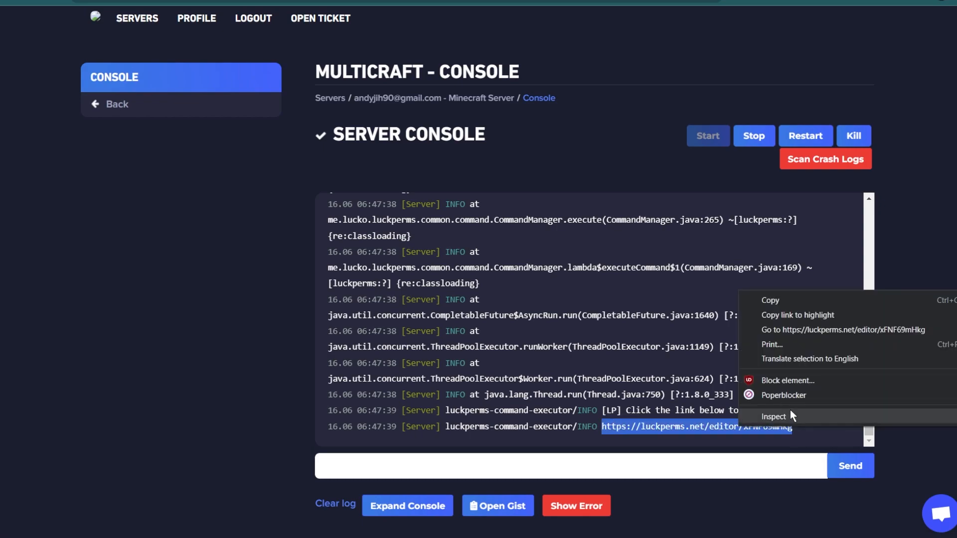
{"action": "left_click", "coordinate": [788, 332]}
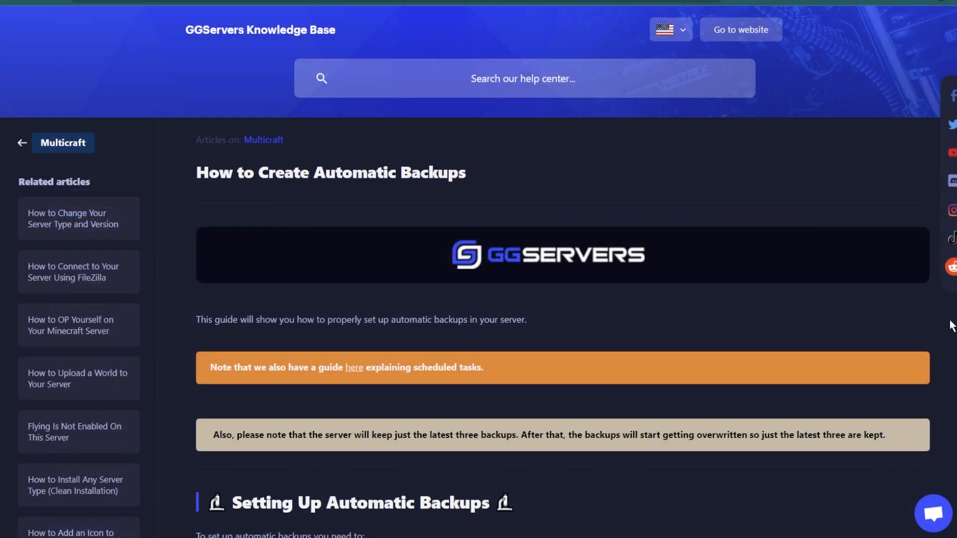
Read the setup instructions in the knowledge base article "How to Create Automatic Backups".
{"action": "scroll", "coordinate": [955, 329], "scroll_direction": "down", "scroll_amount": 5}
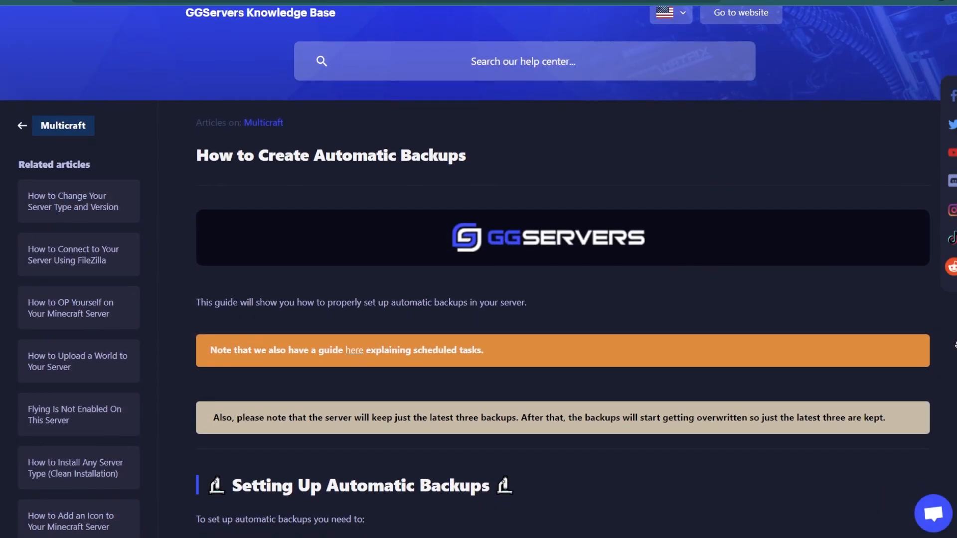
{"action": "scroll", "coordinate": [955, 357], "scroll_direction": "down", "scroll_amount": 2}
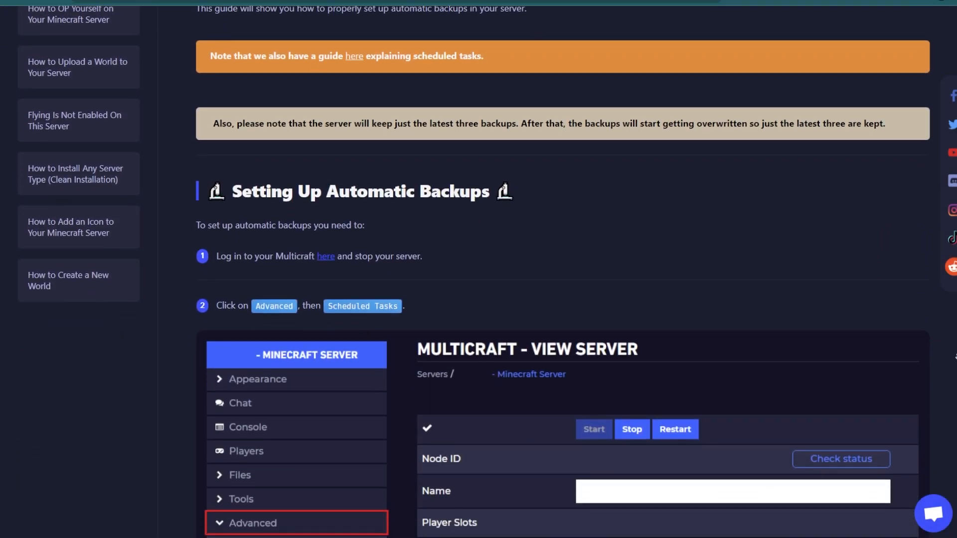